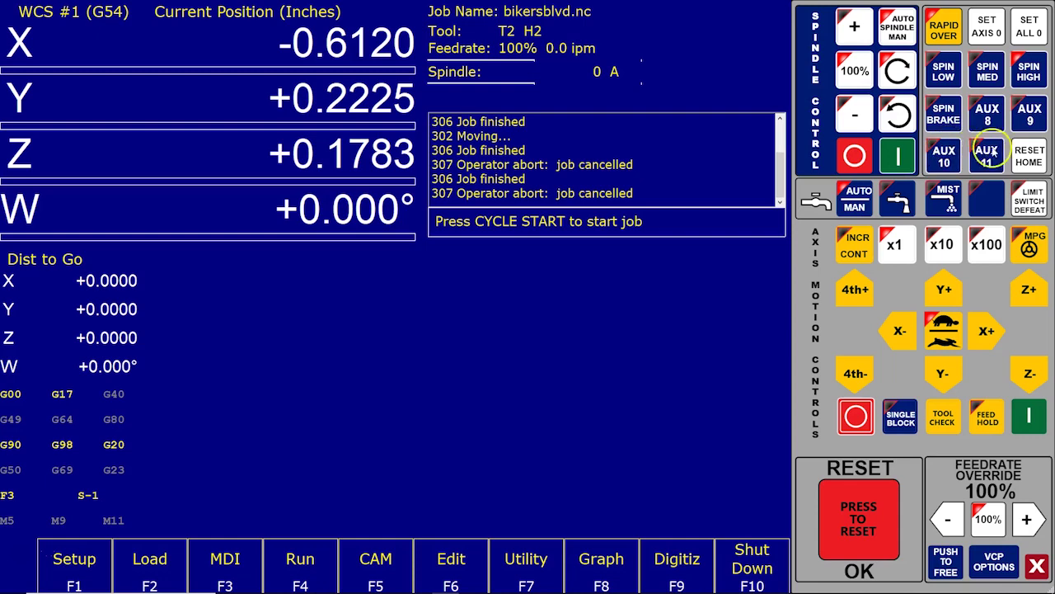
Step: Run the mfunc55 example macro from the AUX 8 key to show its code listing and message
{"action": "left_click", "coordinate": [991, 121]}
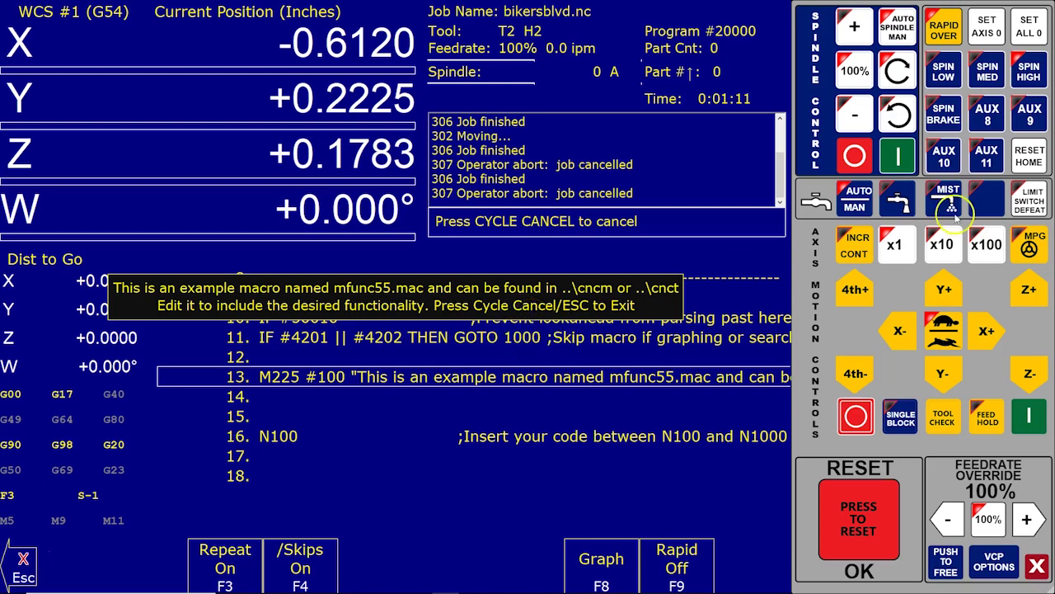
Step: Cancel mfunc55, then try and cancel the mfunc56, mfunc57 and mfunc58 macros on AUX 9–11
{"action": "key", "text": "Escape"}
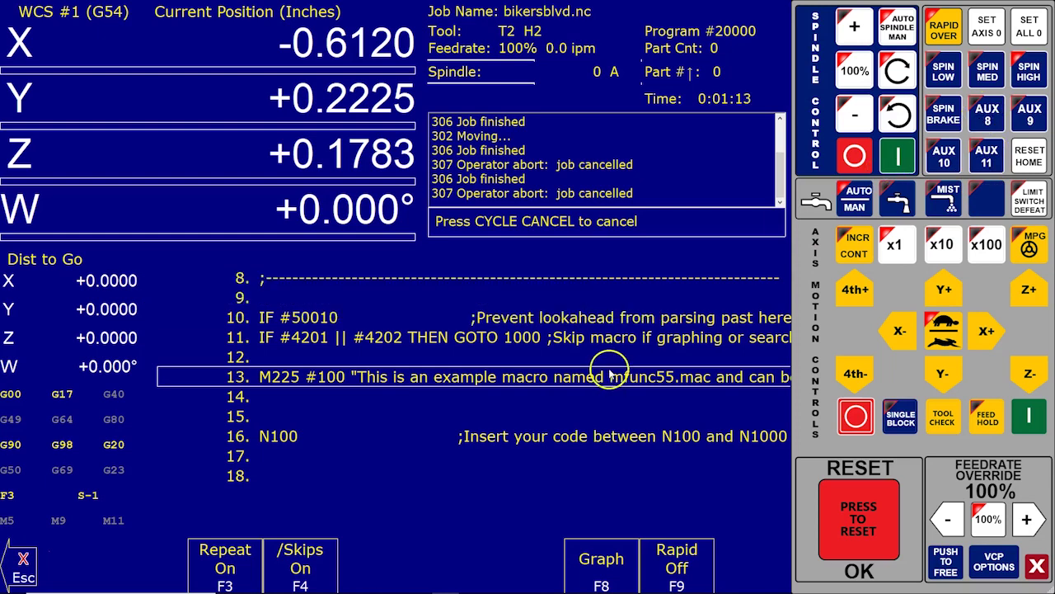
{"action": "left_click", "coordinate": [1028, 121]}
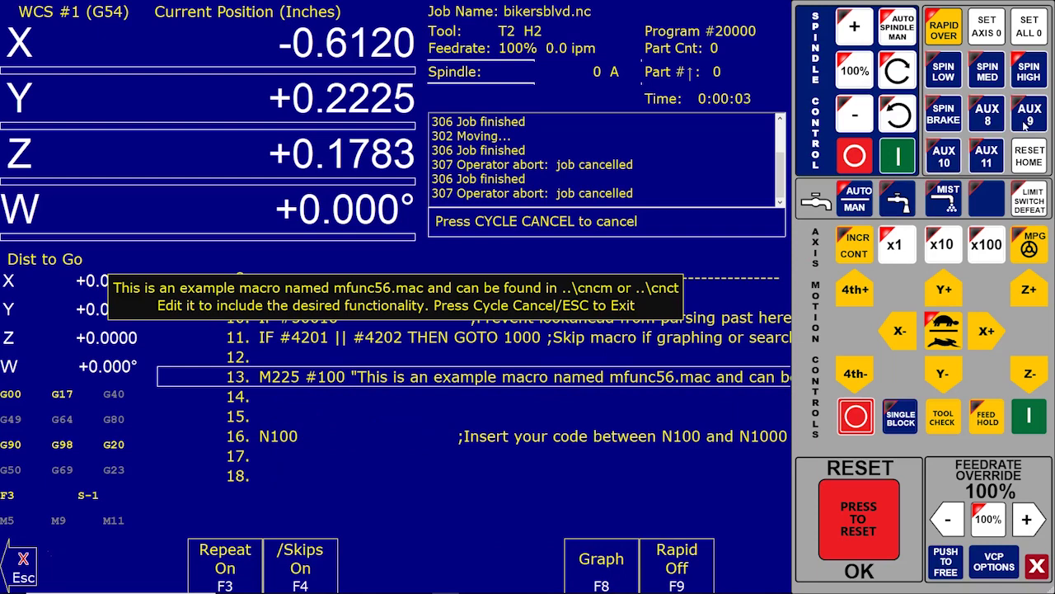
{"action": "left_click", "coordinate": [943, 155]}
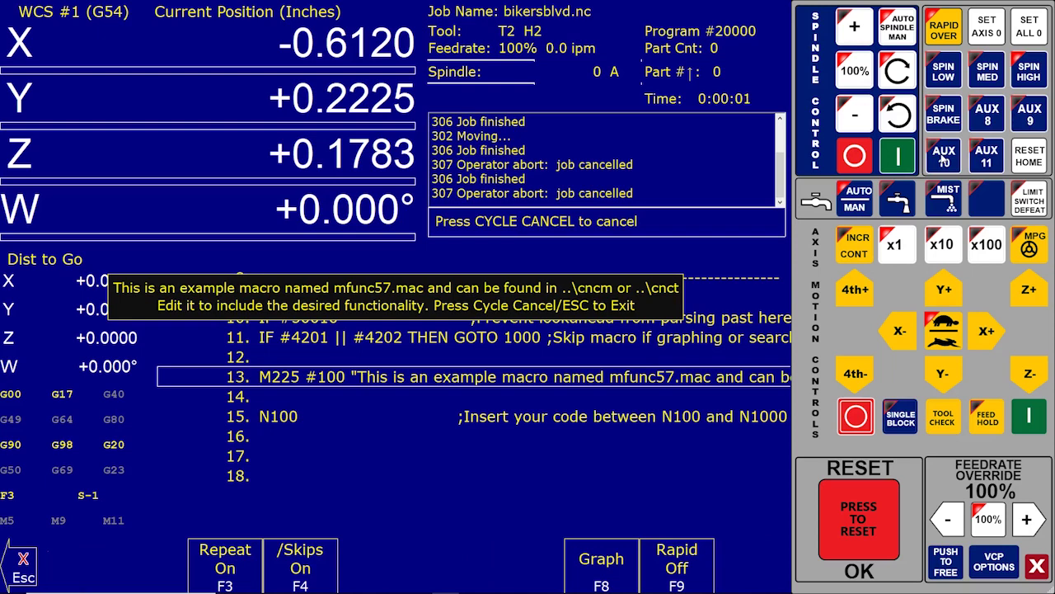
{"action": "left_click", "coordinate": [945, 158]}
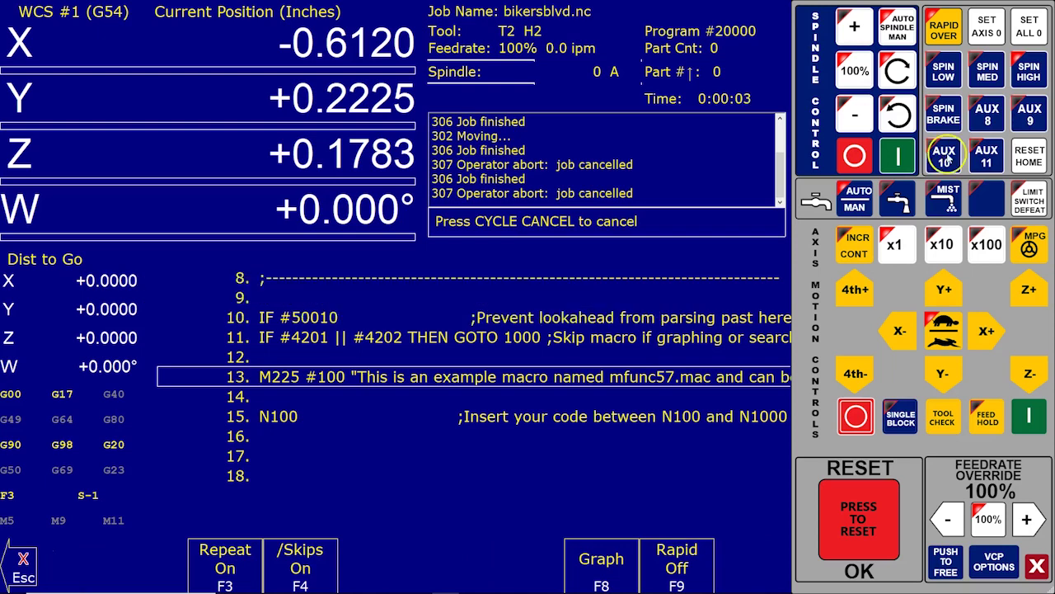
{"action": "left_click", "coordinate": [986, 156]}
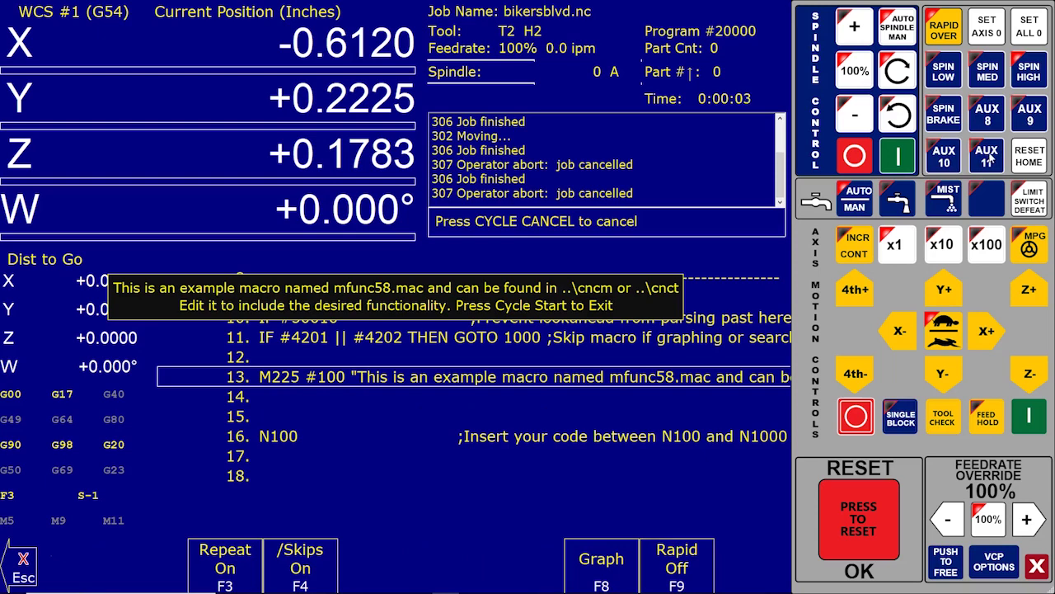
{"action": "left_click", "coordinate": [989, 157]}
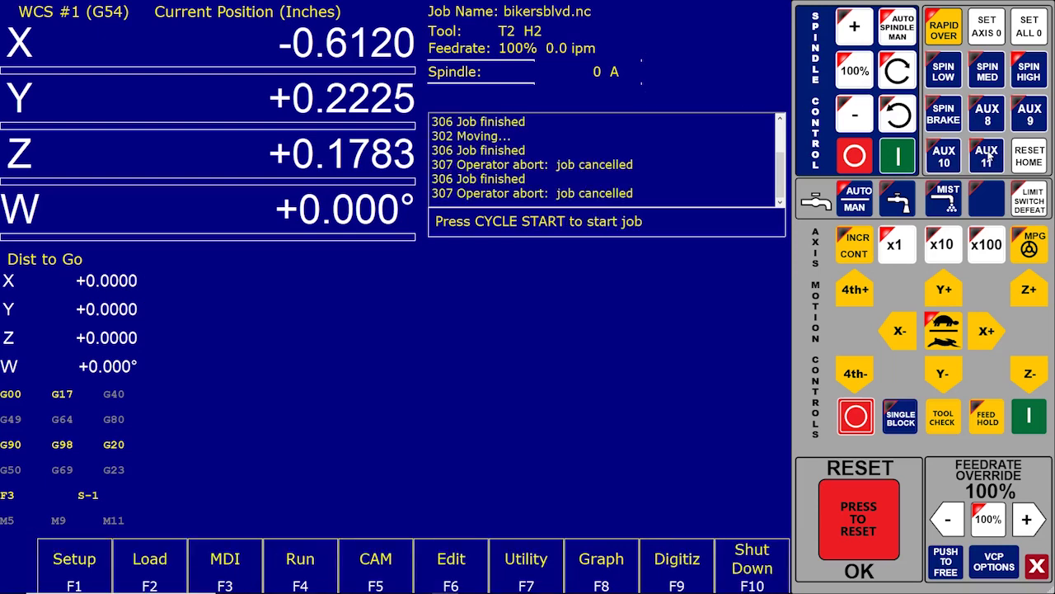
{"action": "left_click", "coordinate": [955, 155]}
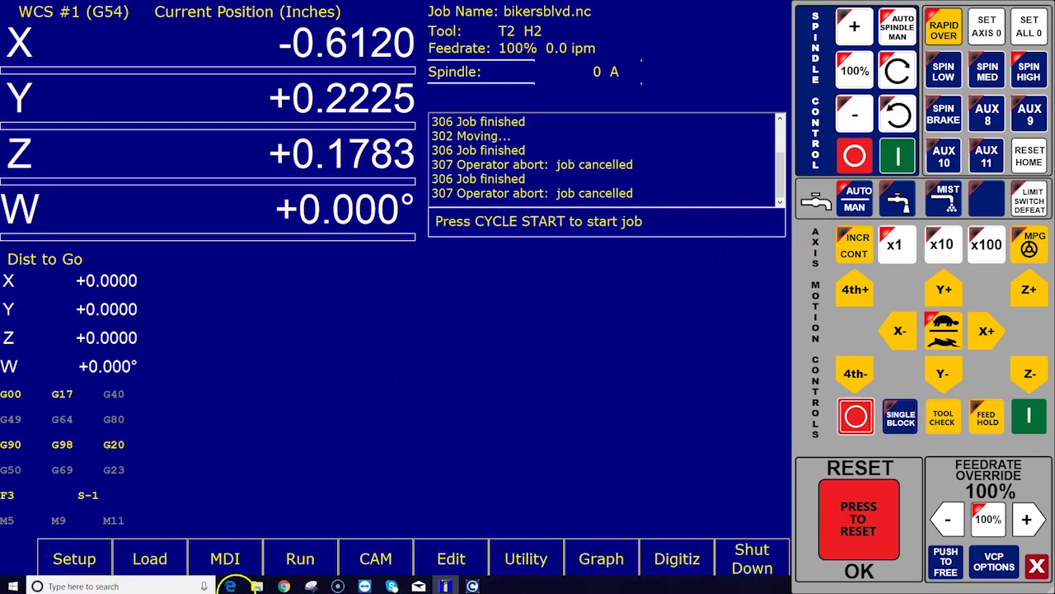
Step: Browse to the C:\cncm folder in File Explorer and locate mfunc57.mac
{"action": "key", "text": "super+e"}
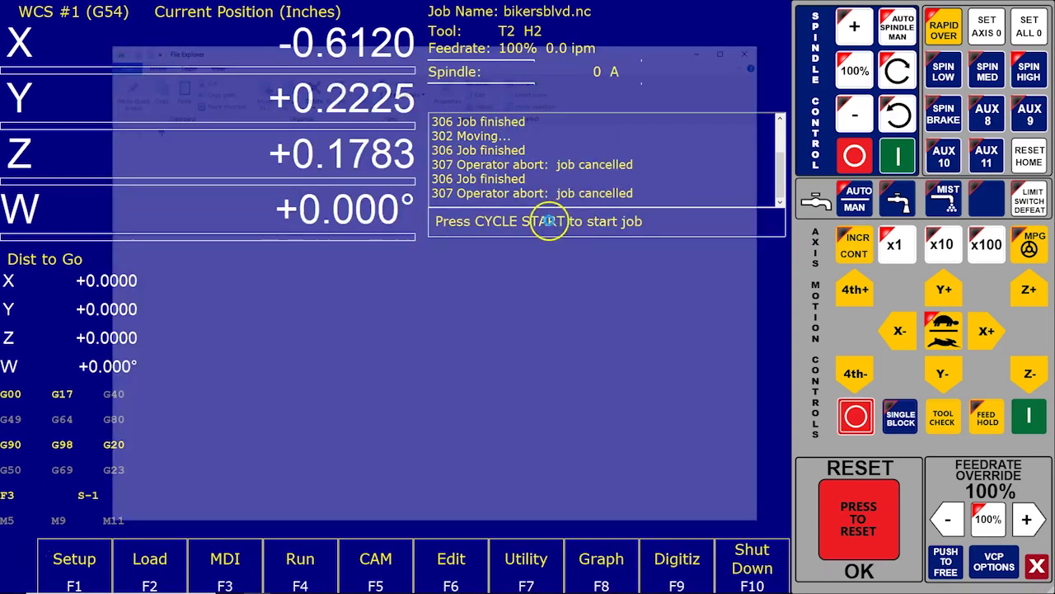
{"action": "left_click", "coordinate": [164, 246]}
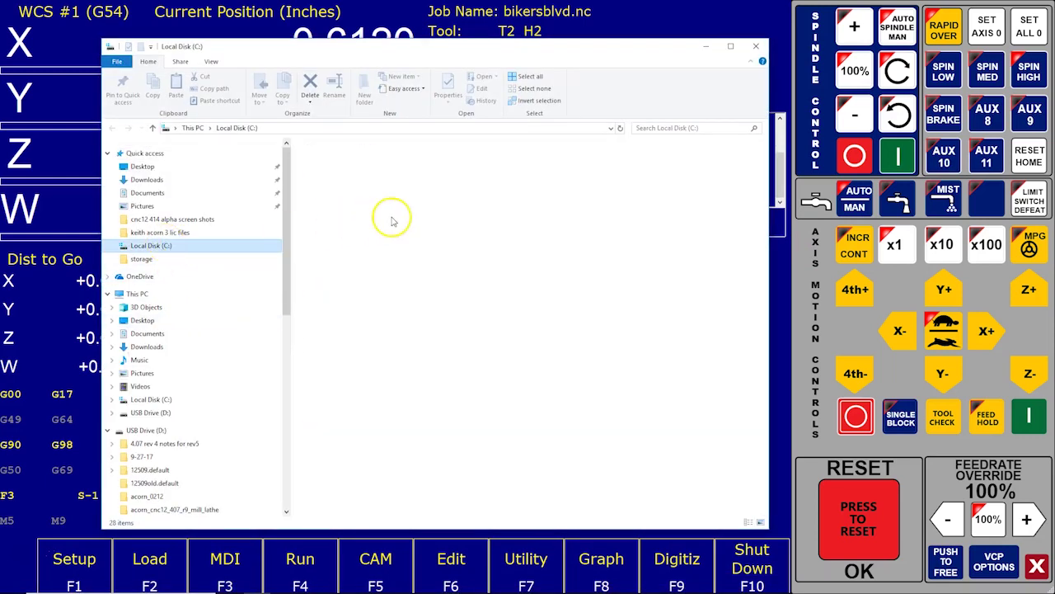
{"action": "left_click", "coordinate": [323, 174]}
{"action": "double_click", "coordinate": [322, 174]}
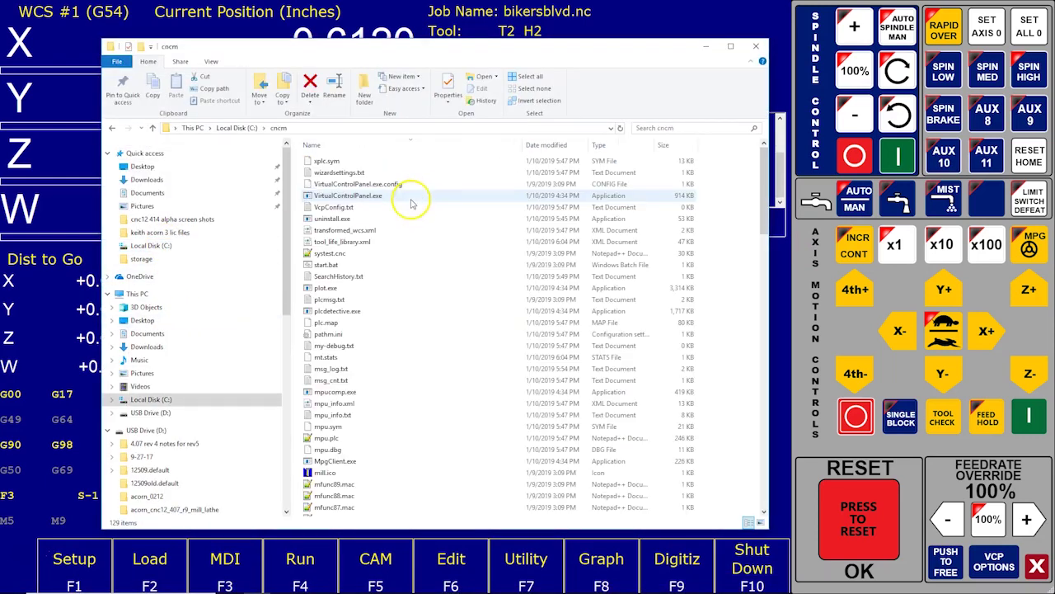
{"action": "scroll", "coordinate": [464, 332], "scroll_direction": "down", "scroll_amount": 15}
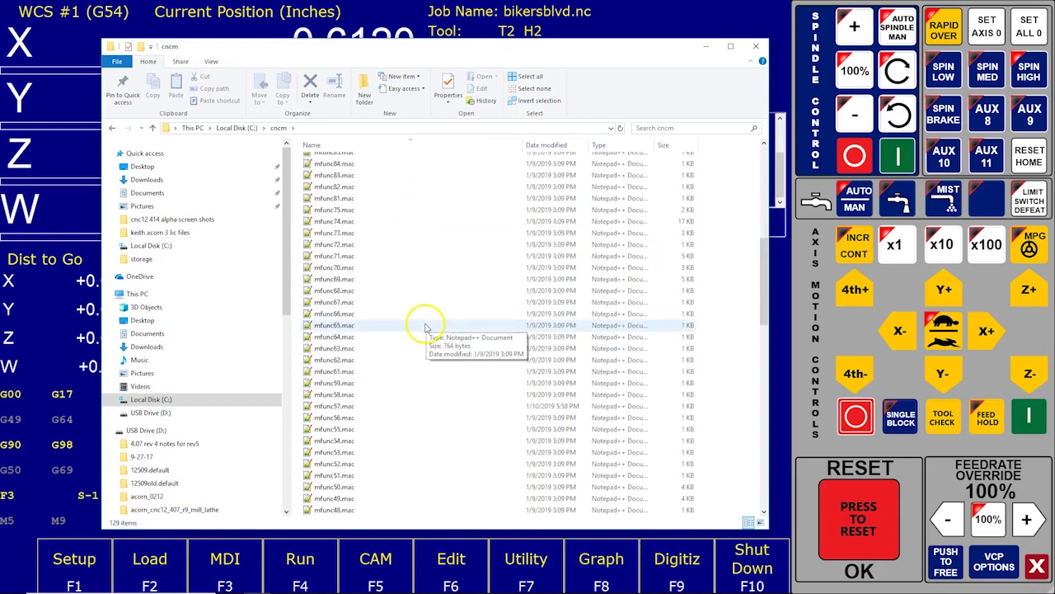
{"action": "scroll", "coordinate": [426, 330], "scroll_direction": "down", "scroll_amount": 1}
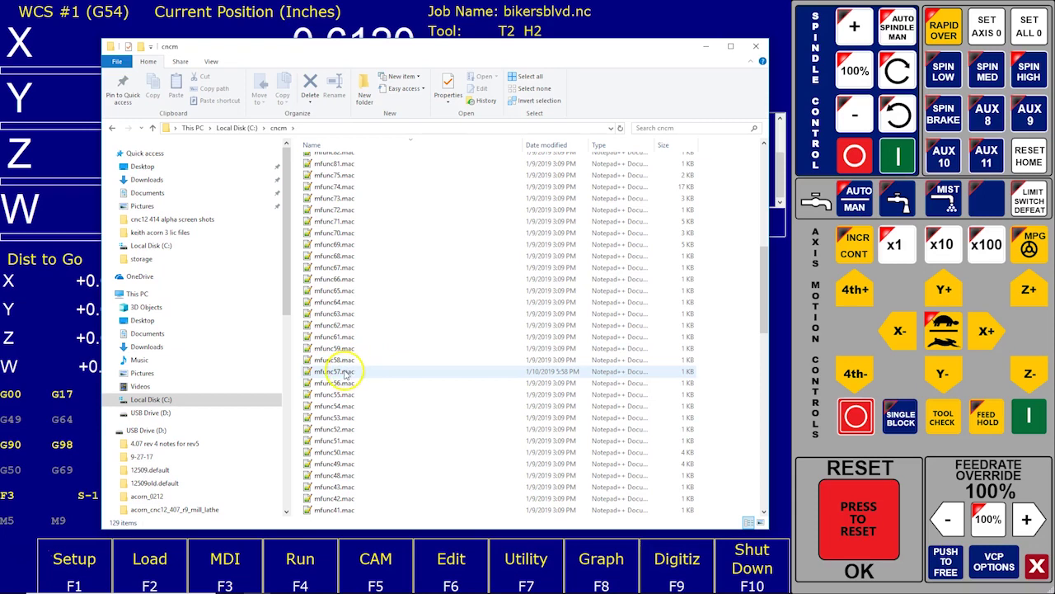
{"action": "right_click", "coordinate": [346, 372]}
Step: Open mfunc57.mac in Notepad++, comment out the M225 line and add G0 W0 on line 14
{"action": "left_click", "coordinate": [302, 379]}
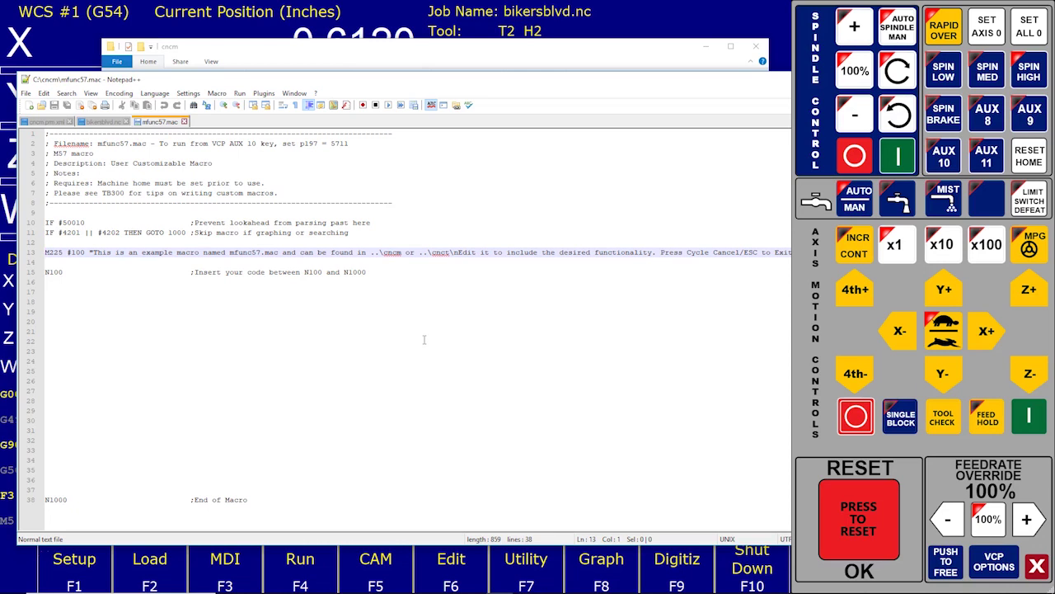
{"action": "type", "text": ";"}
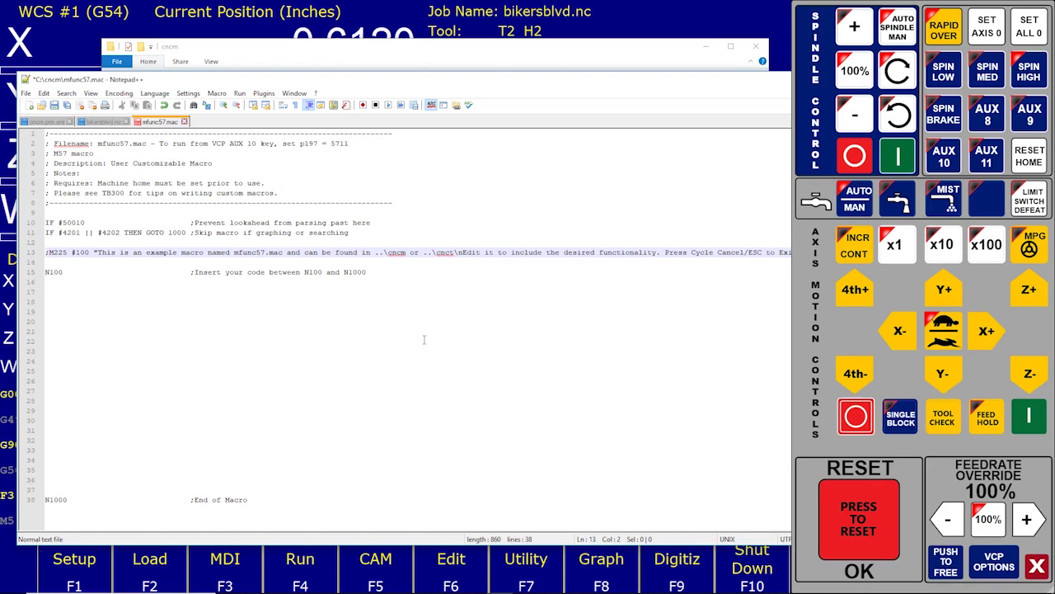
{"action": "key", "text": "Down"}
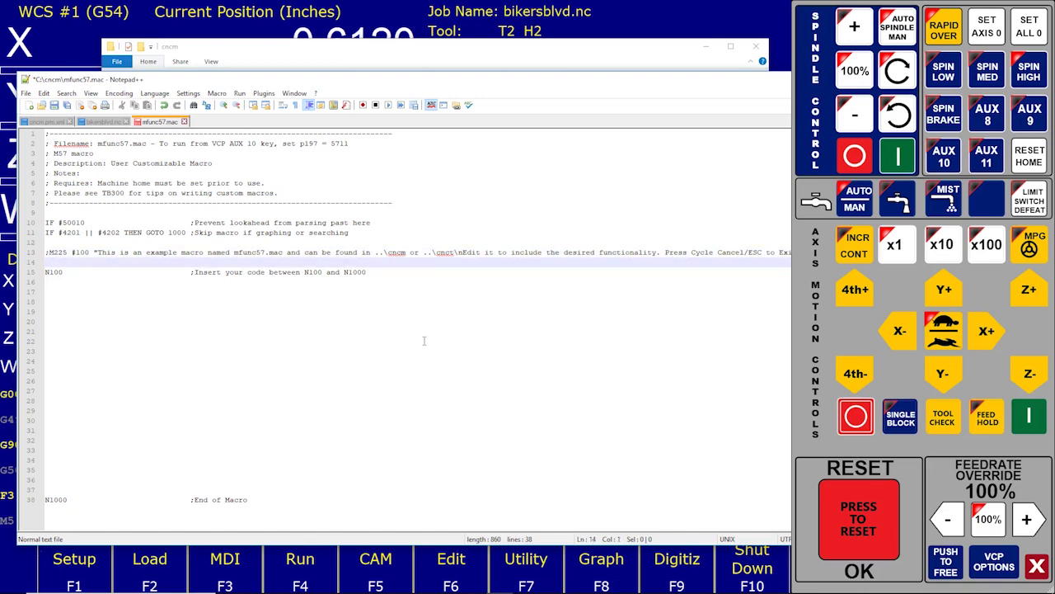
{"action": "type", "text": "G"}
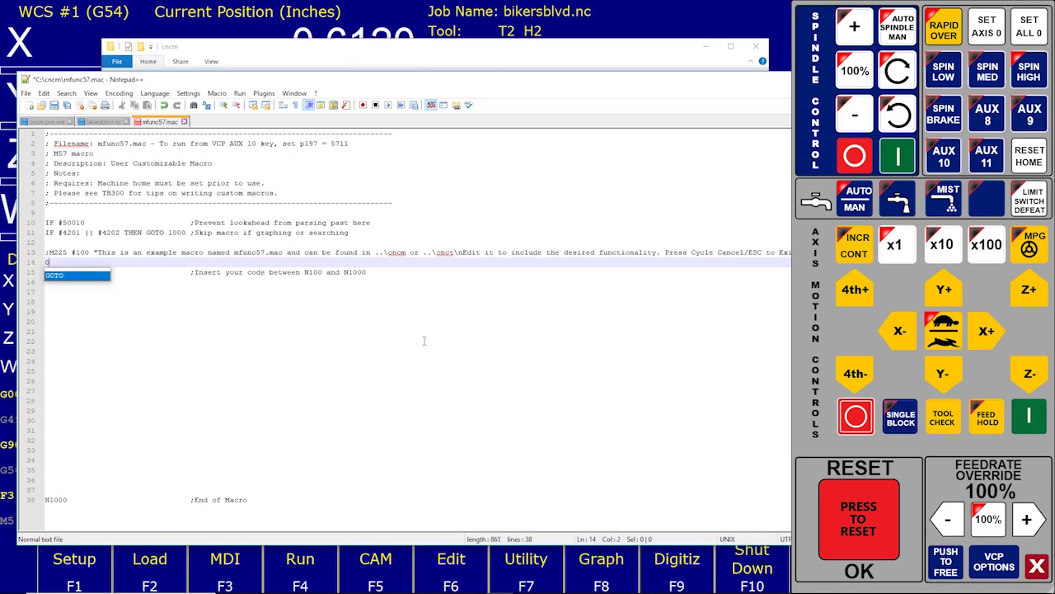
{"action": "type", "text": "0 W0"}
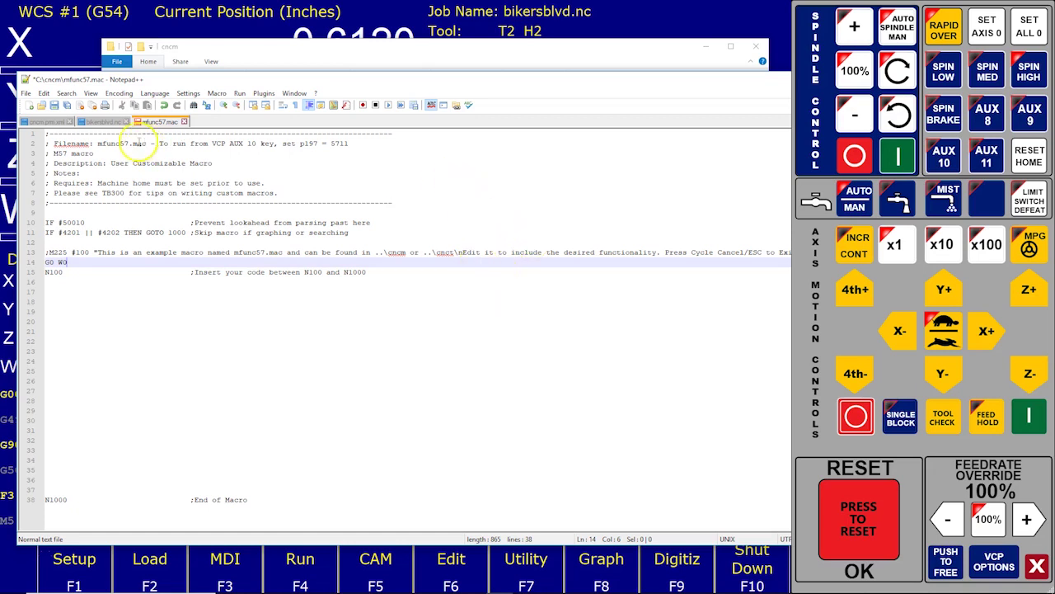
Step: Save the macro, minimize Notepad++ and close File Explorer
{"action": "left_click", "coordinate": [25, 92]}
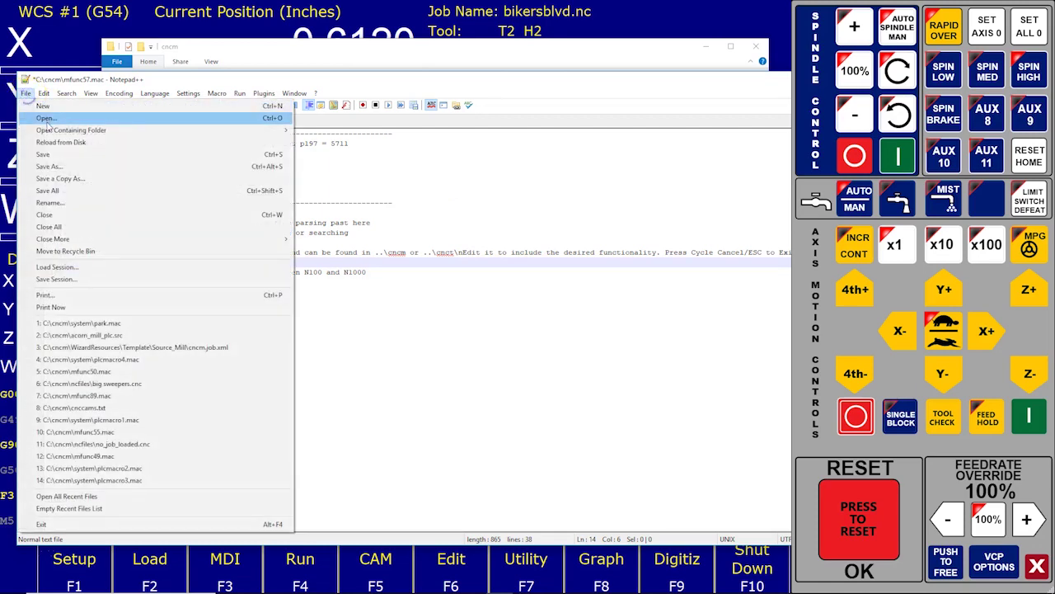
{"action": "left_click", "coordinate": [43, 157]}
{"action": "left_click_drag", "start_coordinate": [730, 79], "coordinate": [554, 81]}
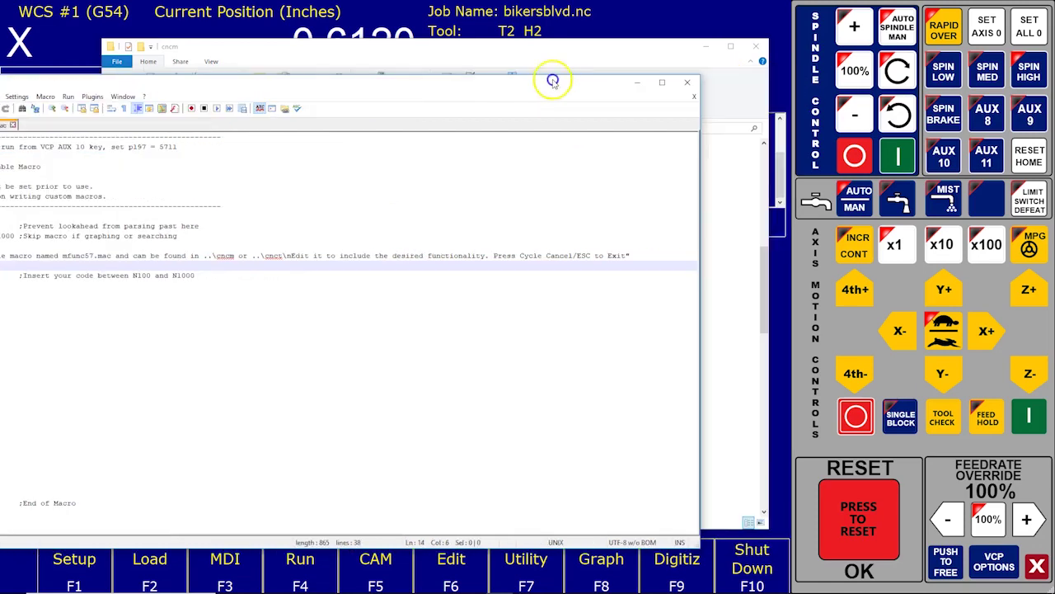
{"action": "left_click", "coordinate": [636, 83]}
{"action": "left_click", "coordinate": [754, 46]}
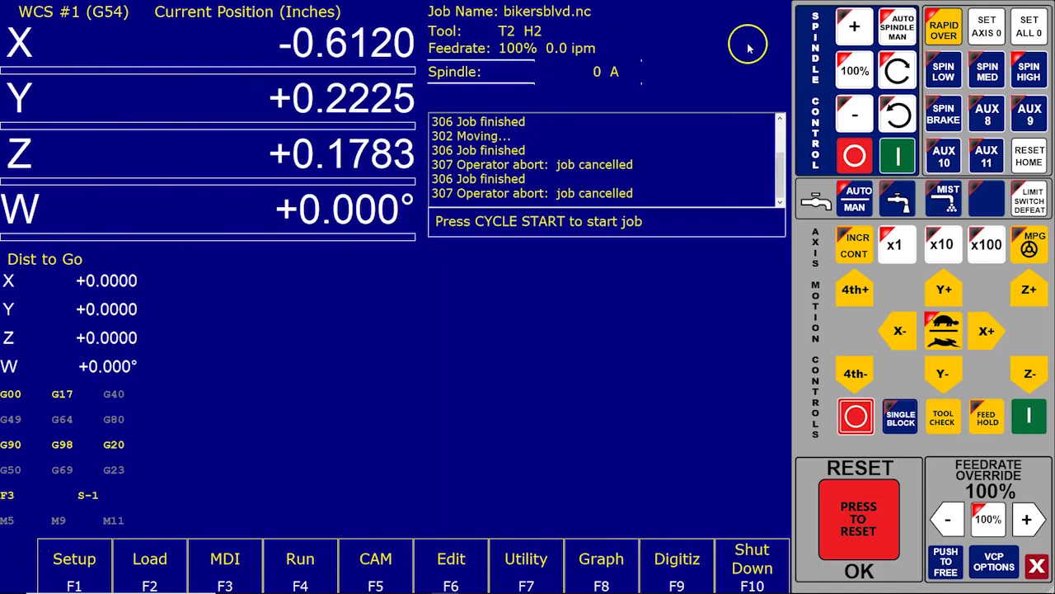
Step: Jog the W axis positive to about 4.8°, then run AUX 10 to return W to 0.000°
{"action": "left_click", "coordinate": [854, 291]}
{"action": "left_click_drag", "start_coordinate": [853, 293], "coordinate": [863, 295]}
{"action": "left_click", "coordinate": [957, 332]}
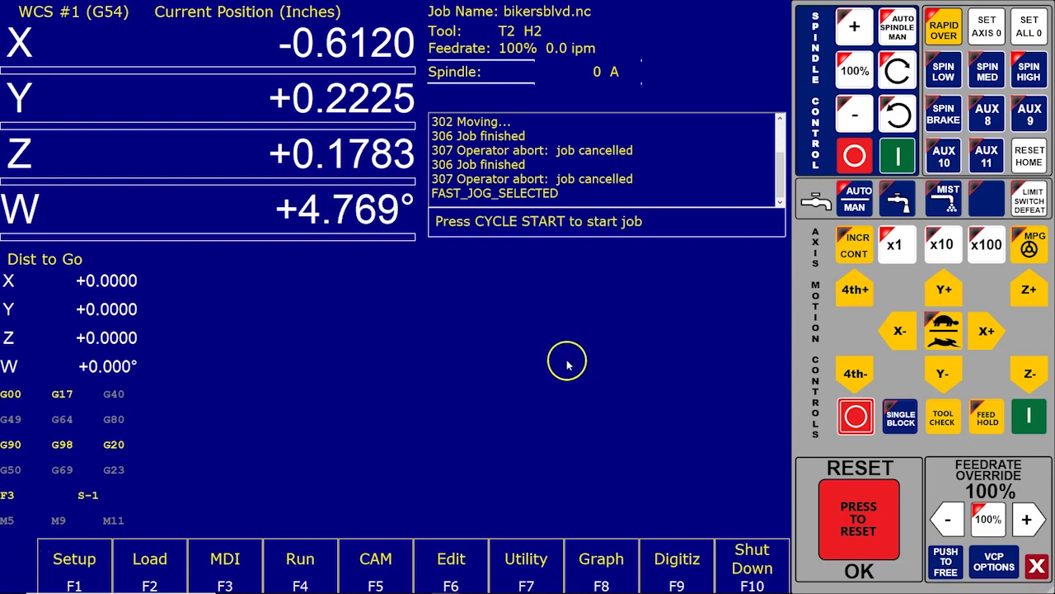
{"action": "left_click", "coordinate": [939, 161]}
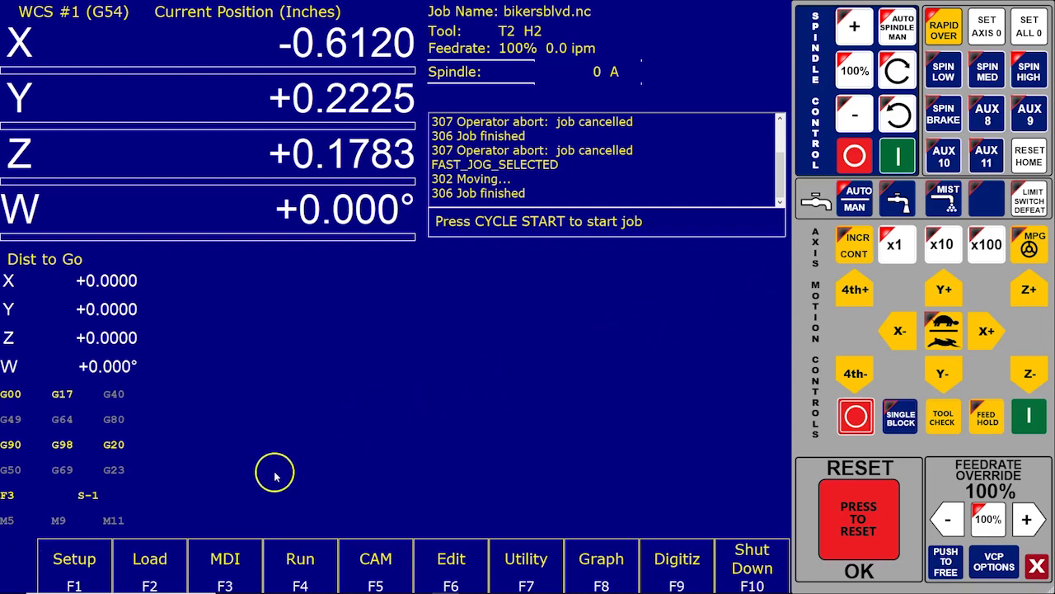
Step: Open the Machine Parameters table via Setup > Config, entering the configuration password
{"action": "left_click", "coordinate": [95, 560]}
{"action": "left_click", "coordinate": [237, 561]}
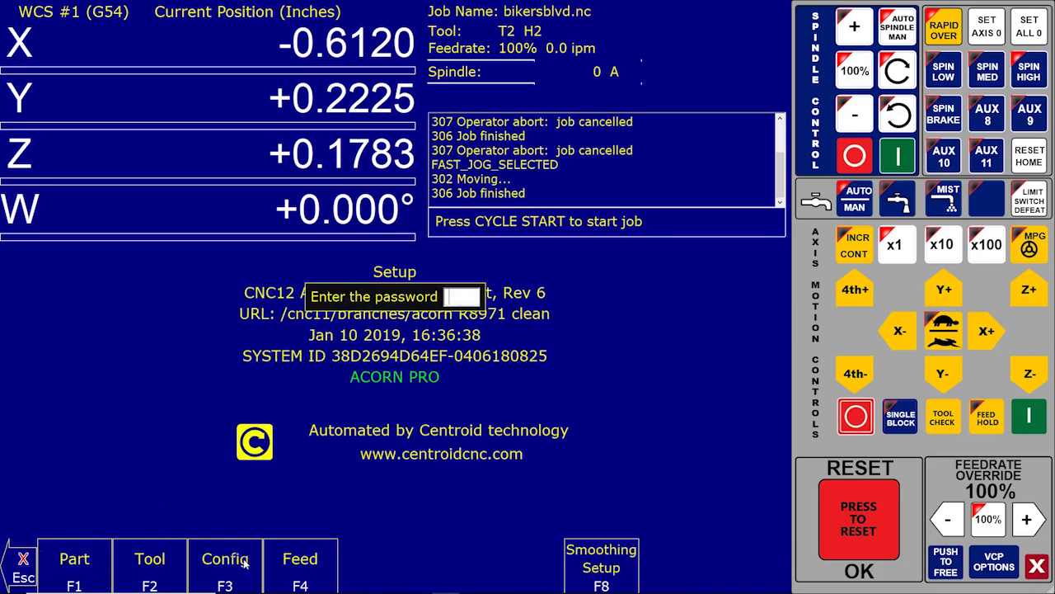
{"action": "type", "text": "137"}
{"action": "key", "text": "Return"}
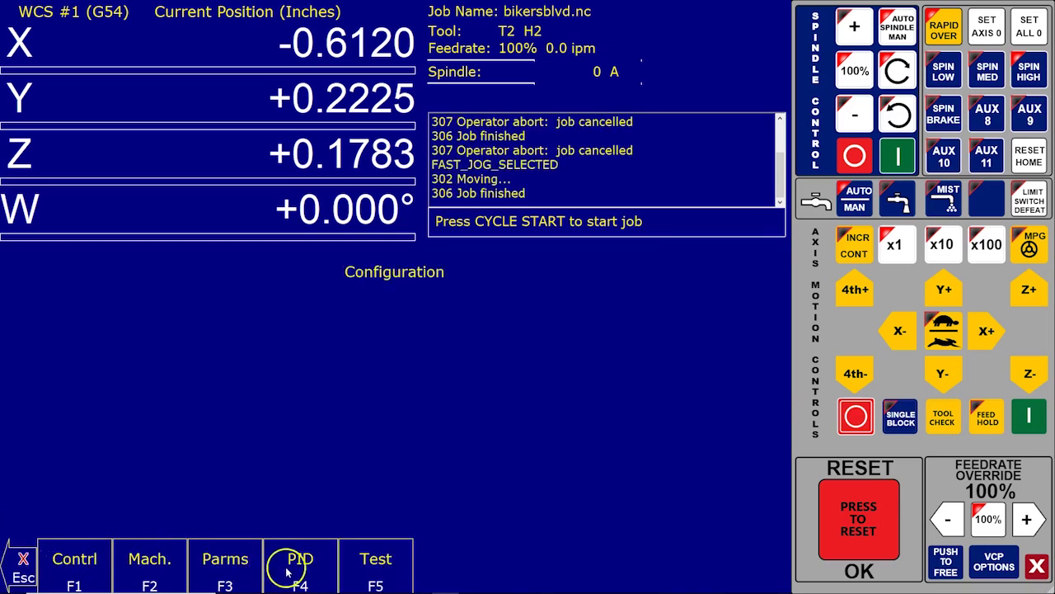
{"action": "left_click", "coordinate": [223, 560]}
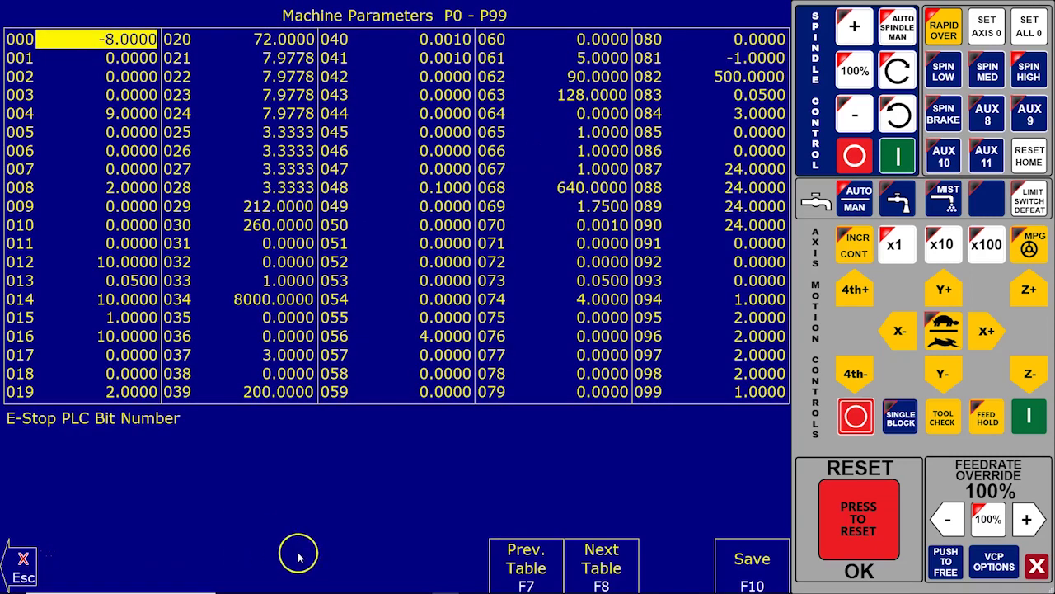
Step: Review the AUX key parameters from P189 down to P197, which holds 5711
{"action": "key", "text": "Right"}
{"action": "key", "text": "Right"}
{"action": "key", "text": "Right"}
{"action": "key", "text": "Right"}
{"action": "key", "text": "Right"}
{"action": "key", "text": "Right"}
{"action": "key", "text": "Right"}
{"action": "key", "text": "Right"}
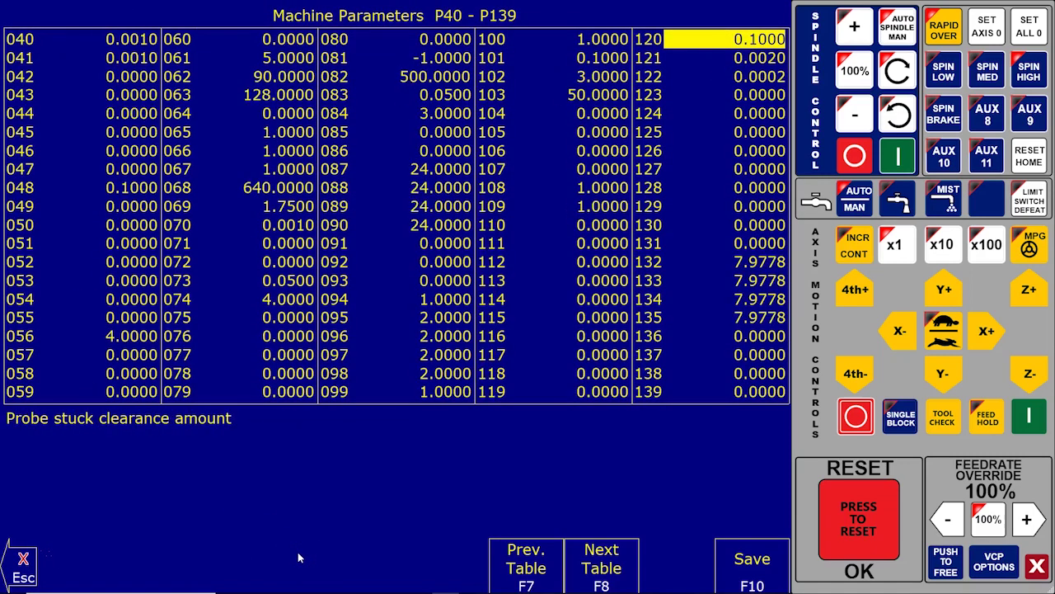
{"action": "key", "text": "Right"}
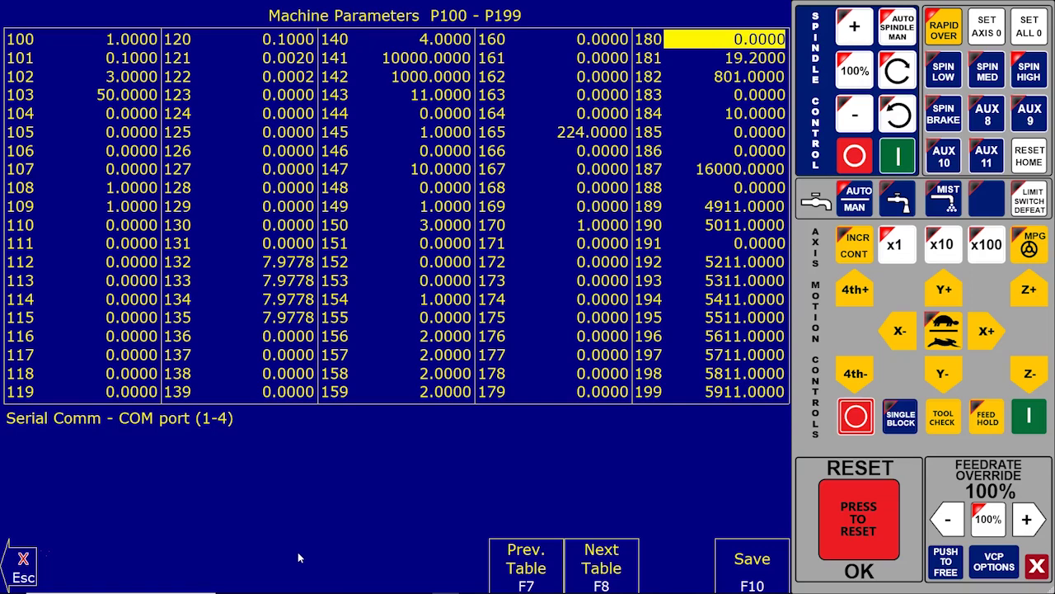
{"action": "key", "text": "Down"}
{"action": "key", "text": "Down"}
{"action": "key", "text": "Down"}
{"action": "key", "text": "Down"}
{"action": "key", "text": "Down"}
{"action": "key", "text": "Down"}
{"action": "key", "text": "Down"}
{"action": "key", "text": "Down"}
{"action": "key", "text": "Down"}
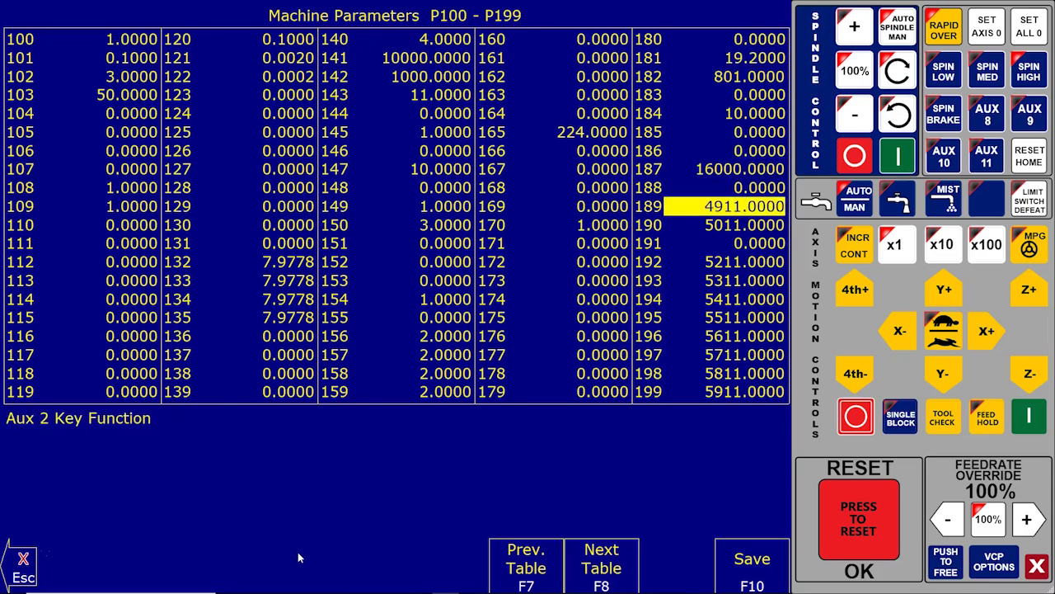
{"action": "key", "text": "Down"}
{"action": "key", "text": "Down"}
{"action": "key", "text": "Down"}
{"action": "key", "text": "Down"}
{"action": "key", "text": "Down"}
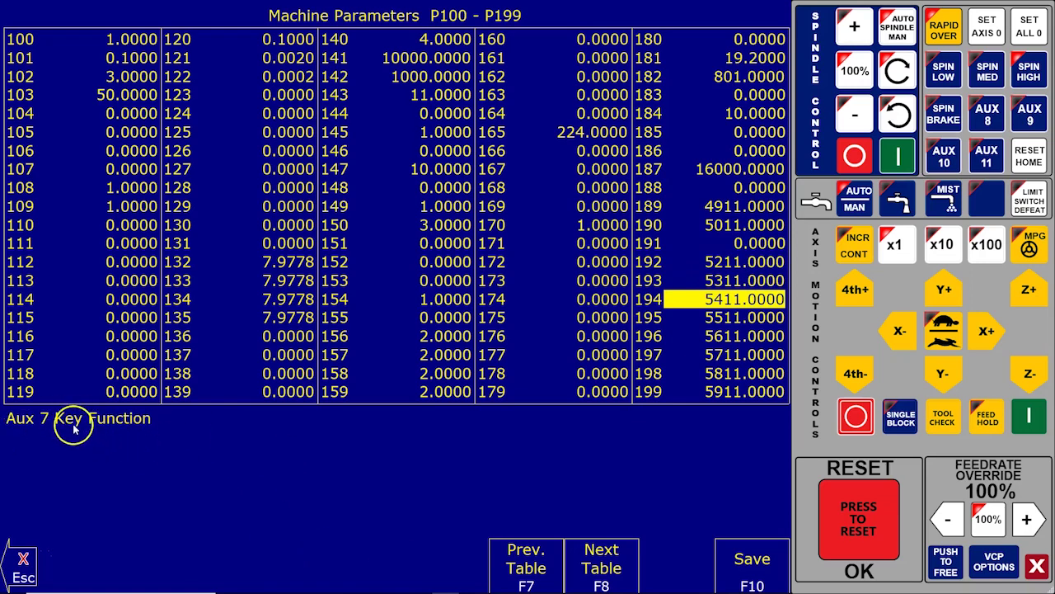
{"action": "key", "text": "Down"}
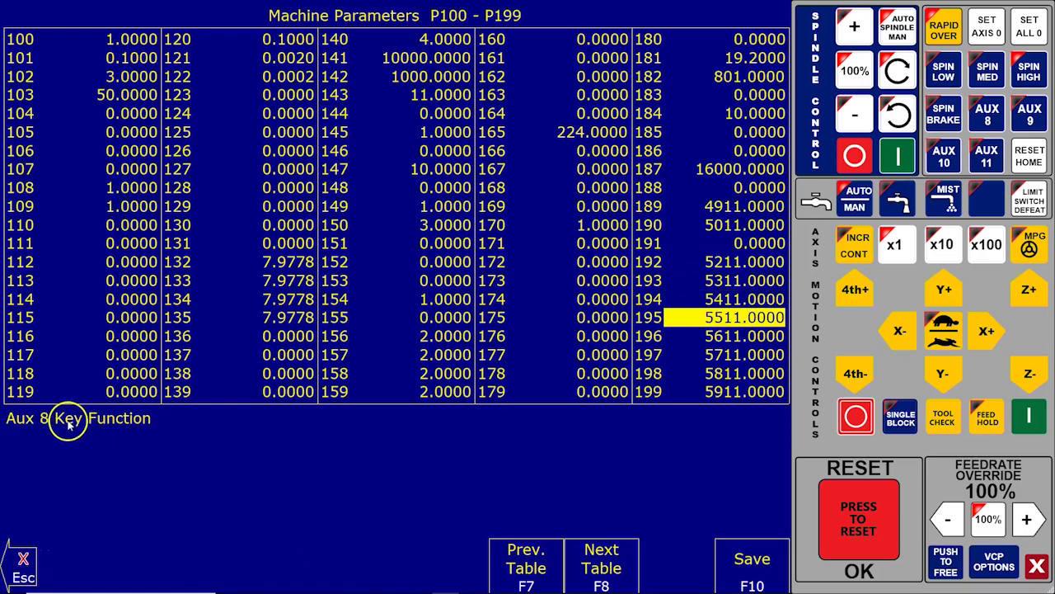
{"action": "key", "text": "Down"}
{"action": "key", "text": "Down"}
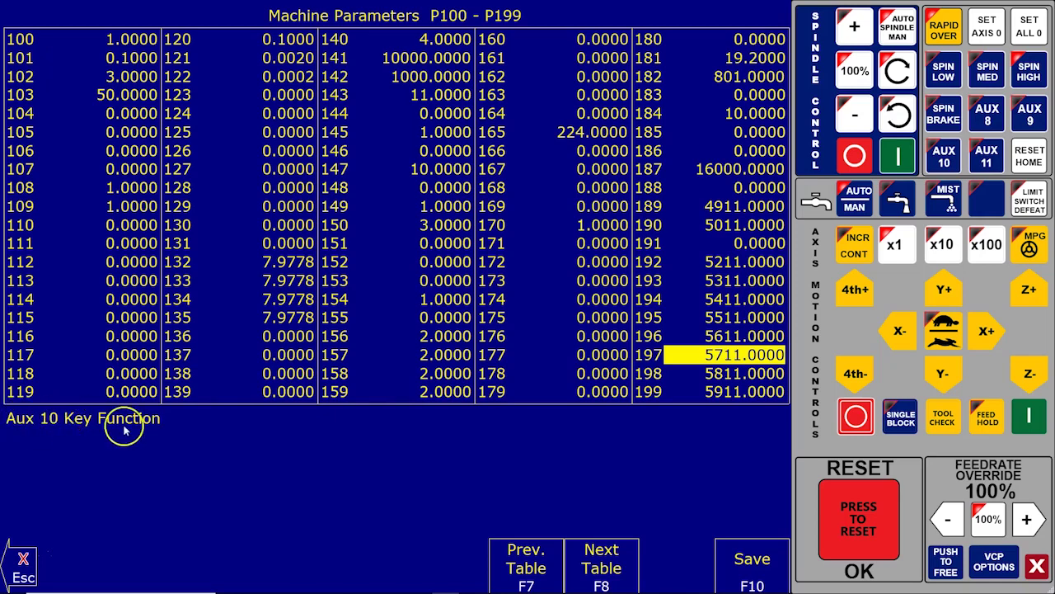
Step: Save the parameters and bring up the CNC12 shutdown menu
{"action": "left_click", "coordinate": [752, 557]}
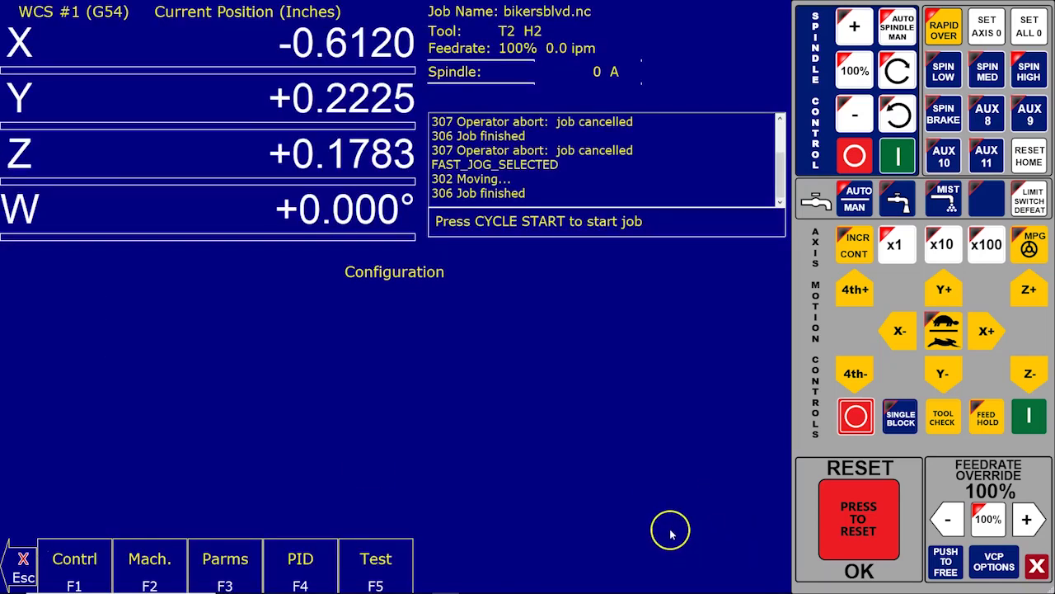
{"action": "left_click", "coordinate": [732, 551]}
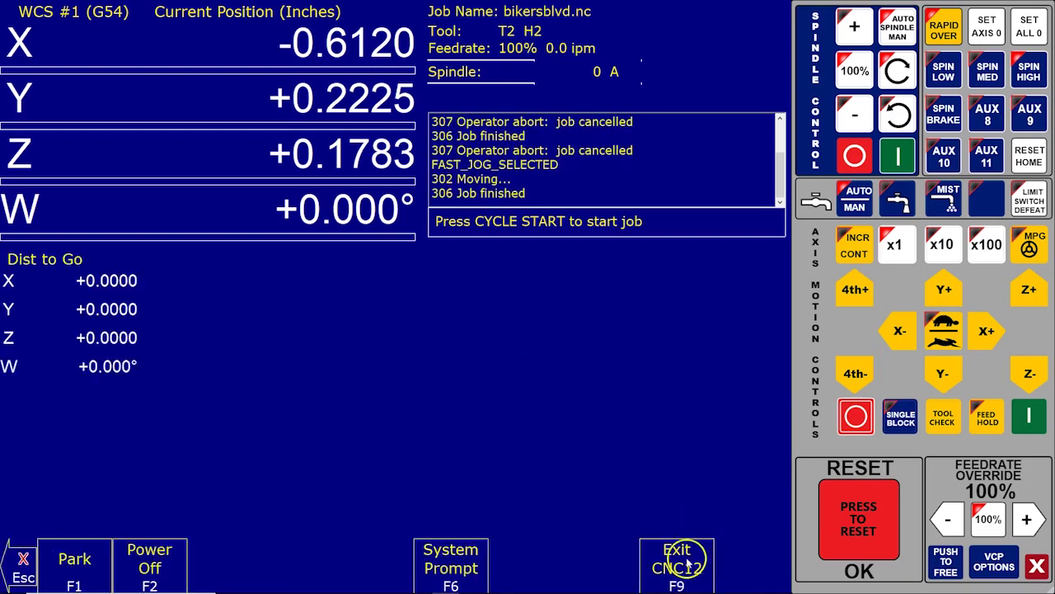